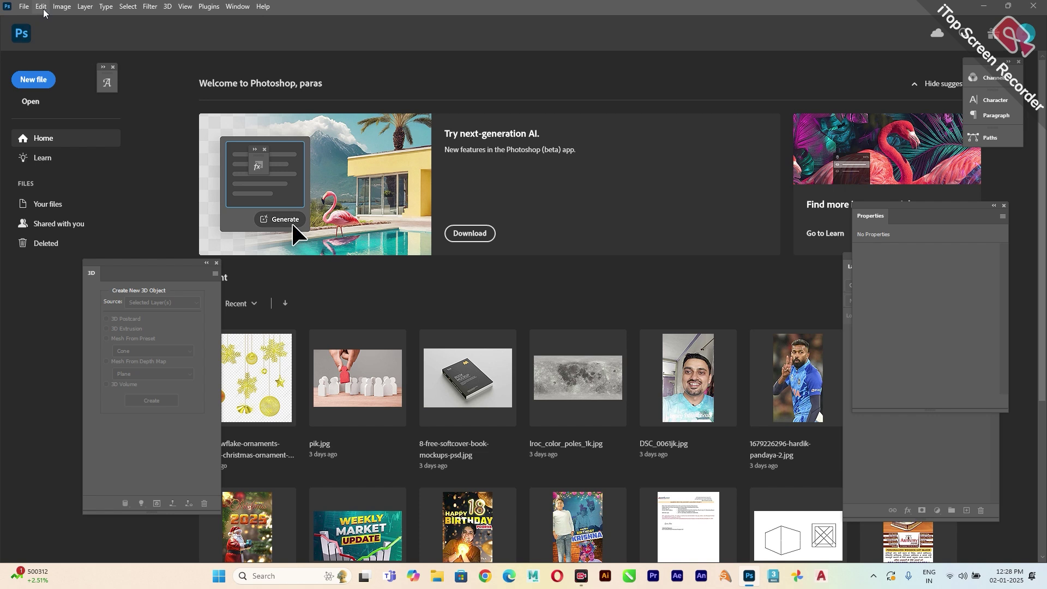
Step: Ensure Deactivate Native Canvas is enabled in the Technology Previews preferences, and close Photoshop
left_click(43, 7)
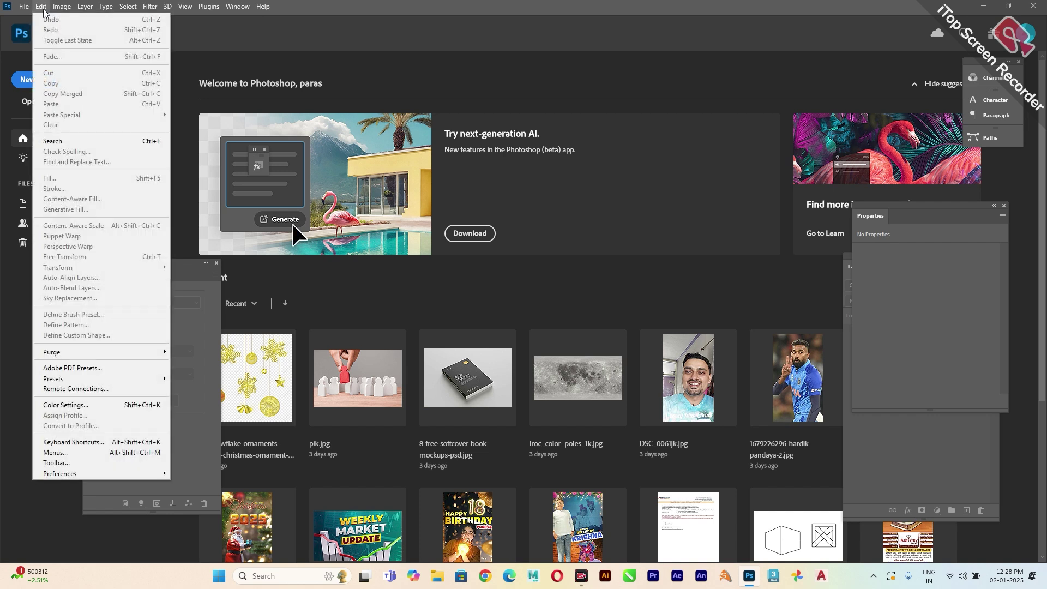
mouse_move(83, 473)
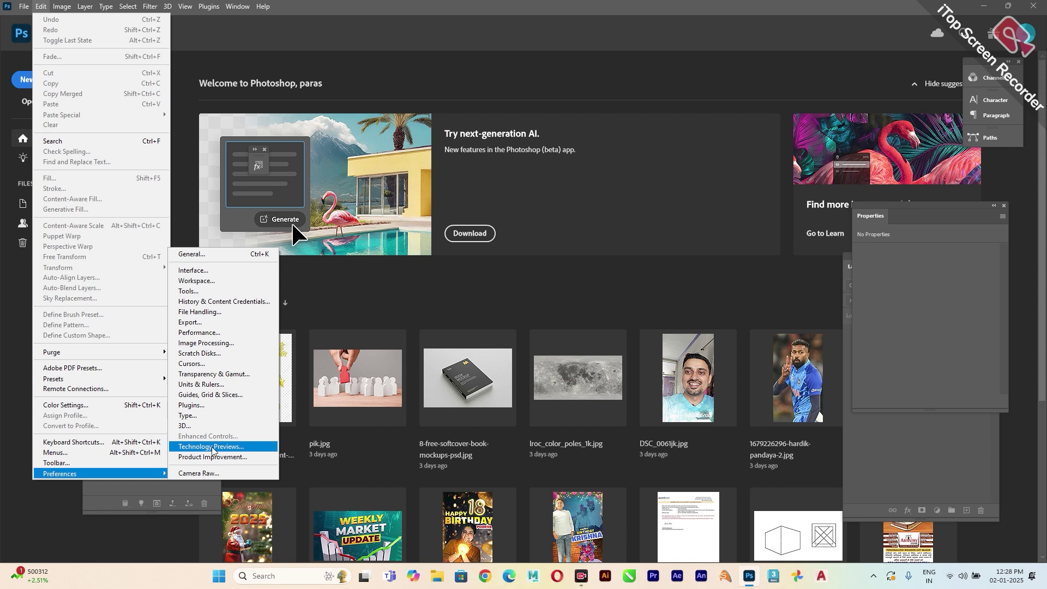
left_click(212, 447)
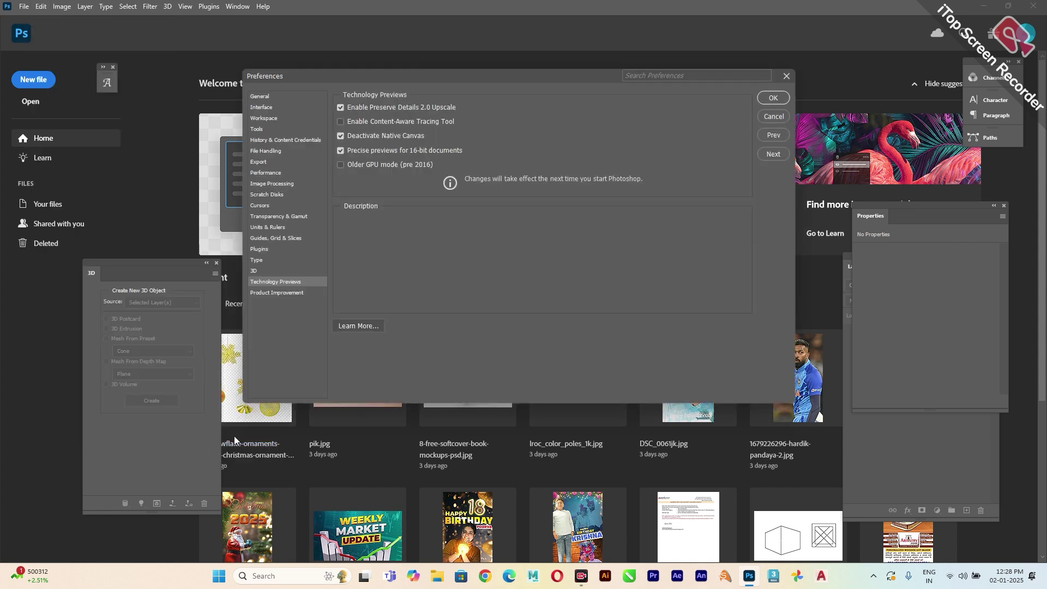
mouse_move(365, 141)
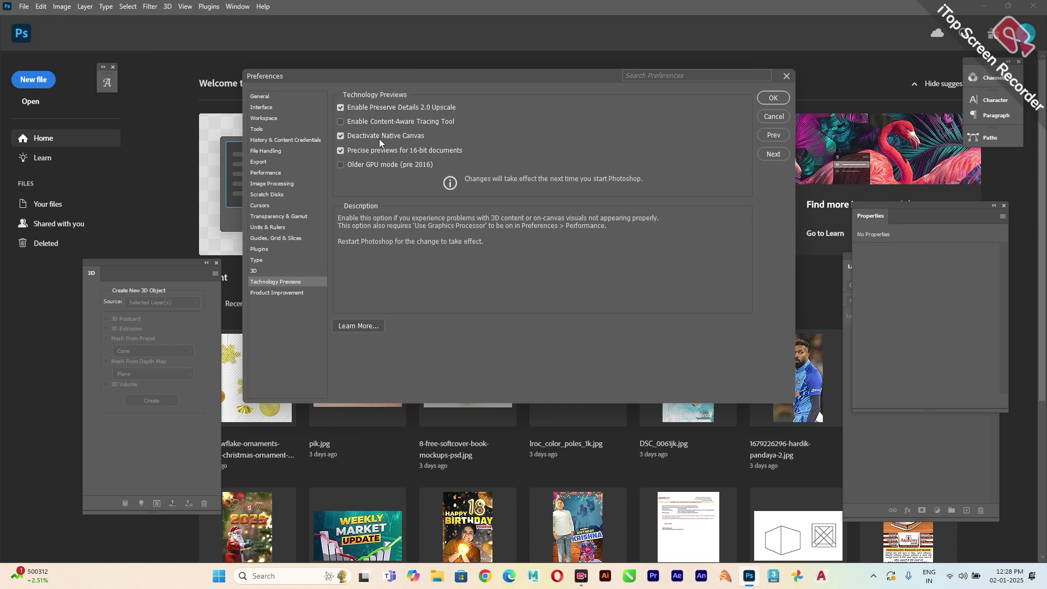
left_click(381, 138)
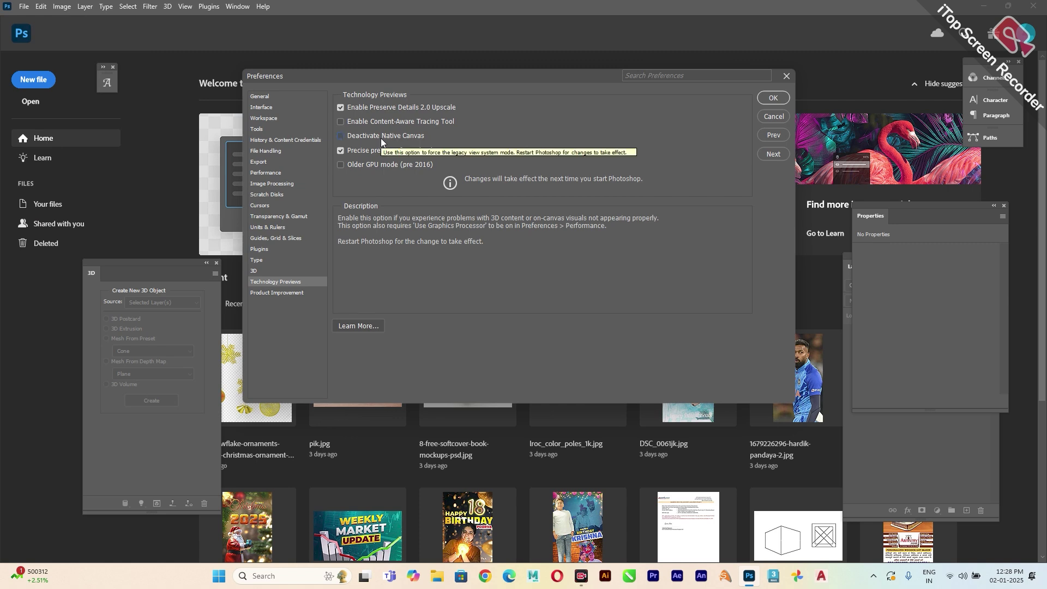
left_click(380, 139)
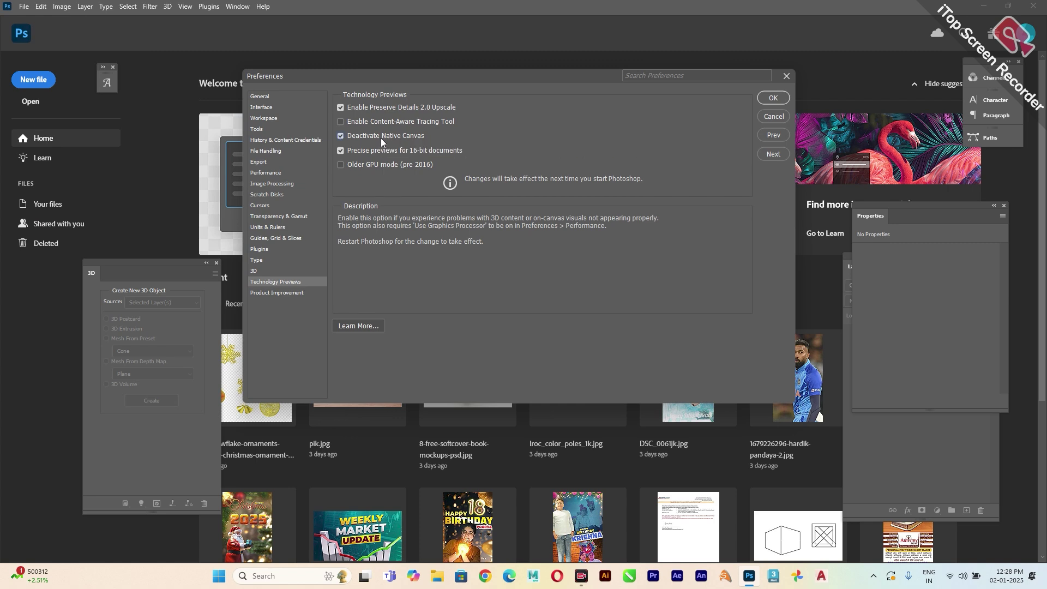
left_click(776, 100)
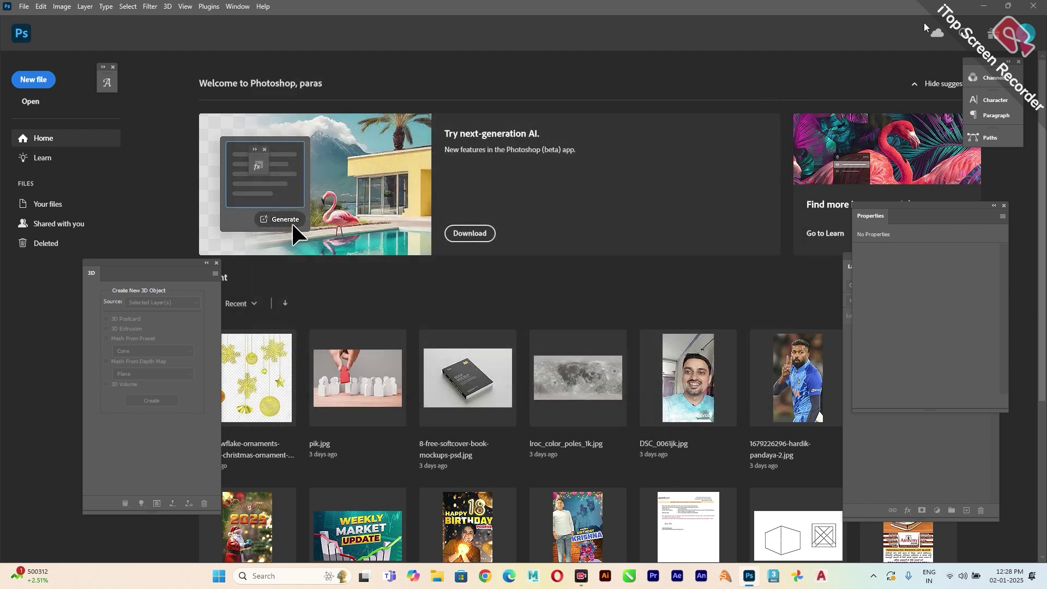
left_click(1033, 6)
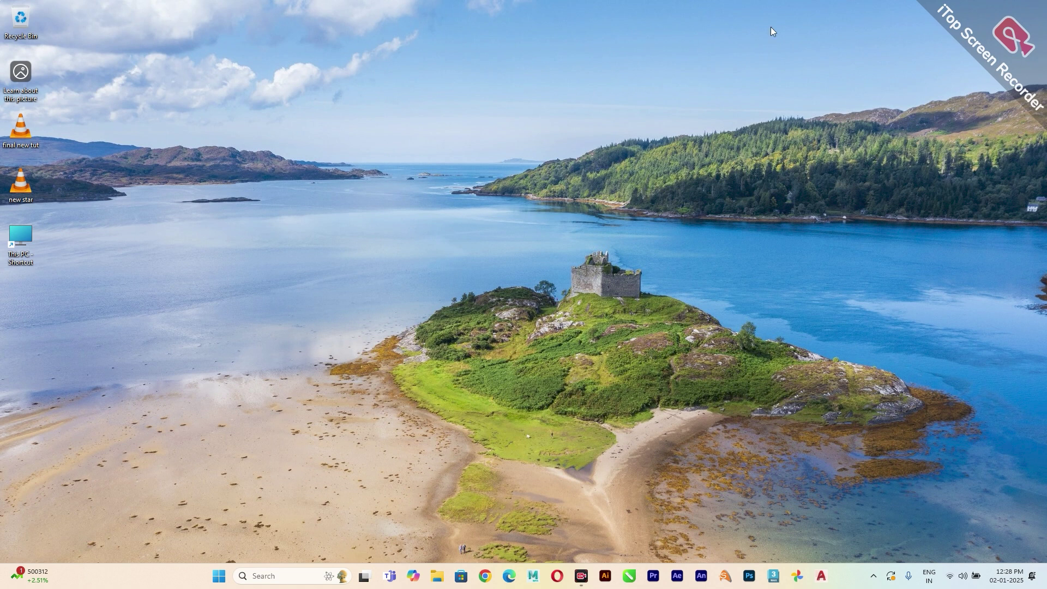
right_click(564, 16)
left_click(579, 56)
right_click(585, 53)
left_click(611, 94)
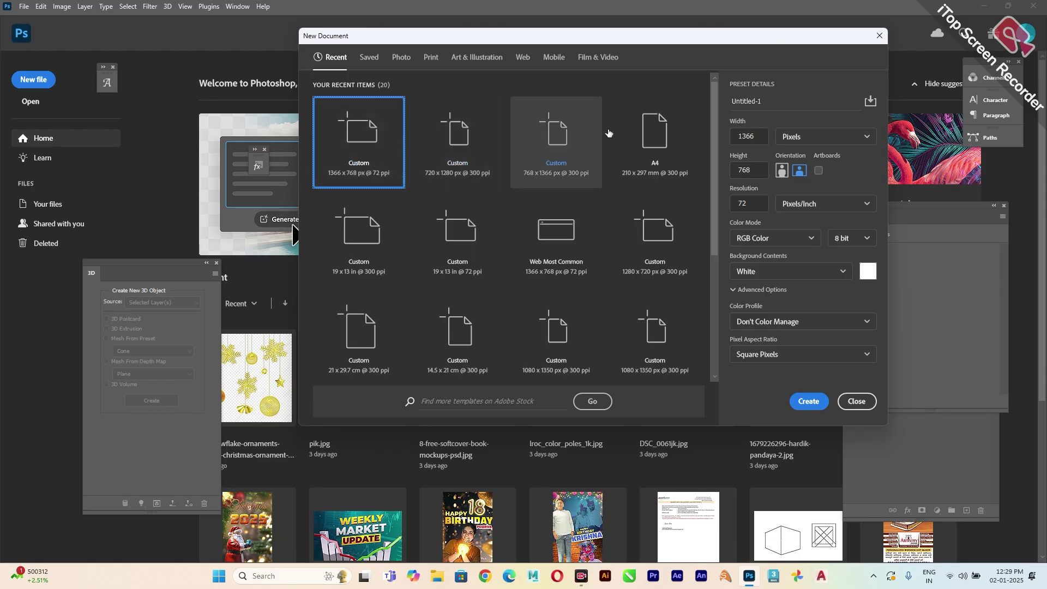
Step: Create a 1366 x 768 px document at 72 ppi with a circle filled in the green foreground colour on a new layer
left_click(807, 401)
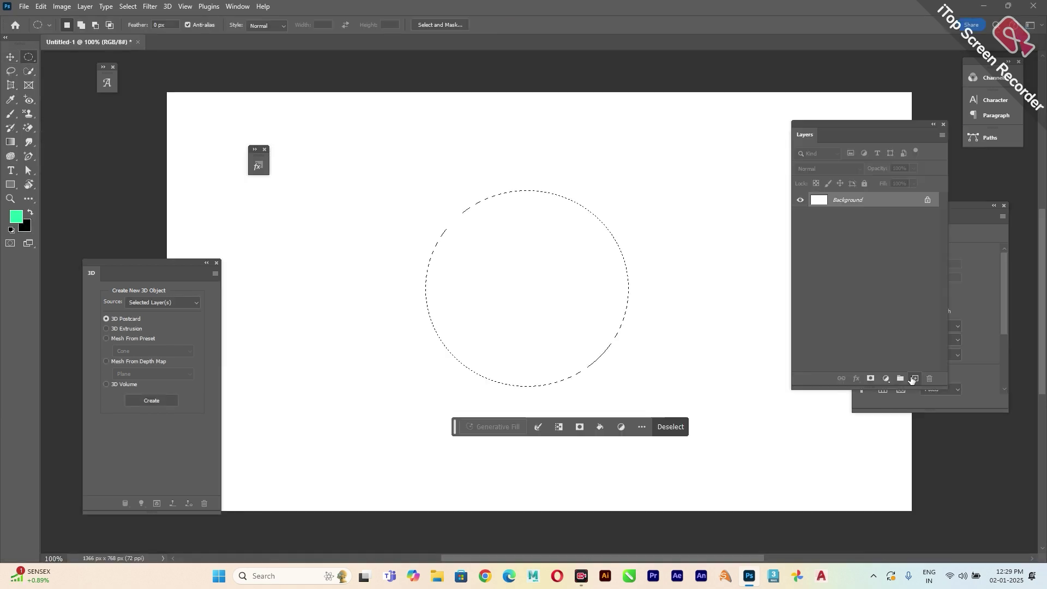
left_click(913, 379)
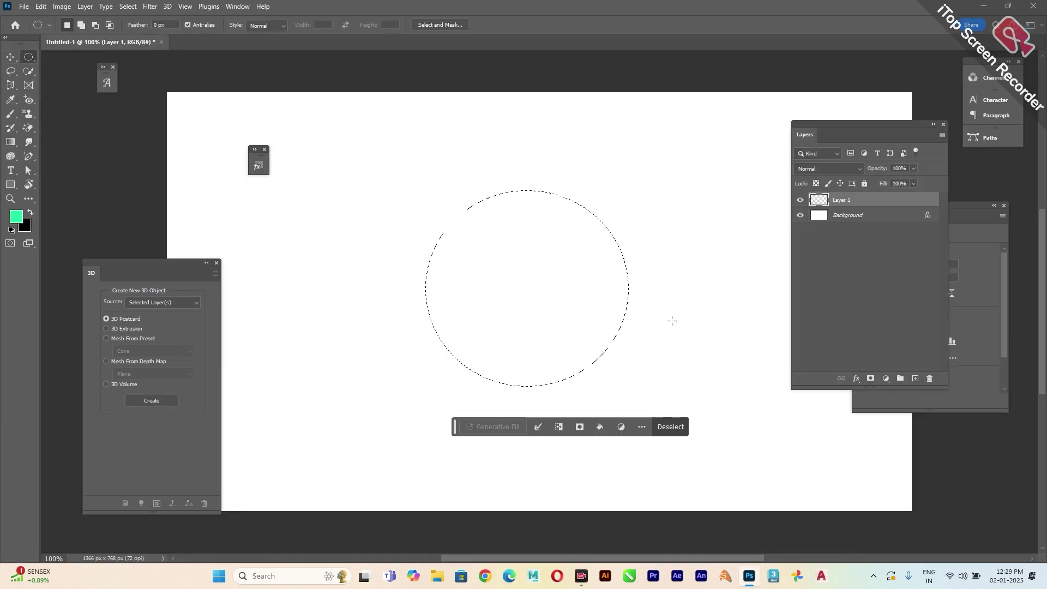
key("alt+BackSpace")
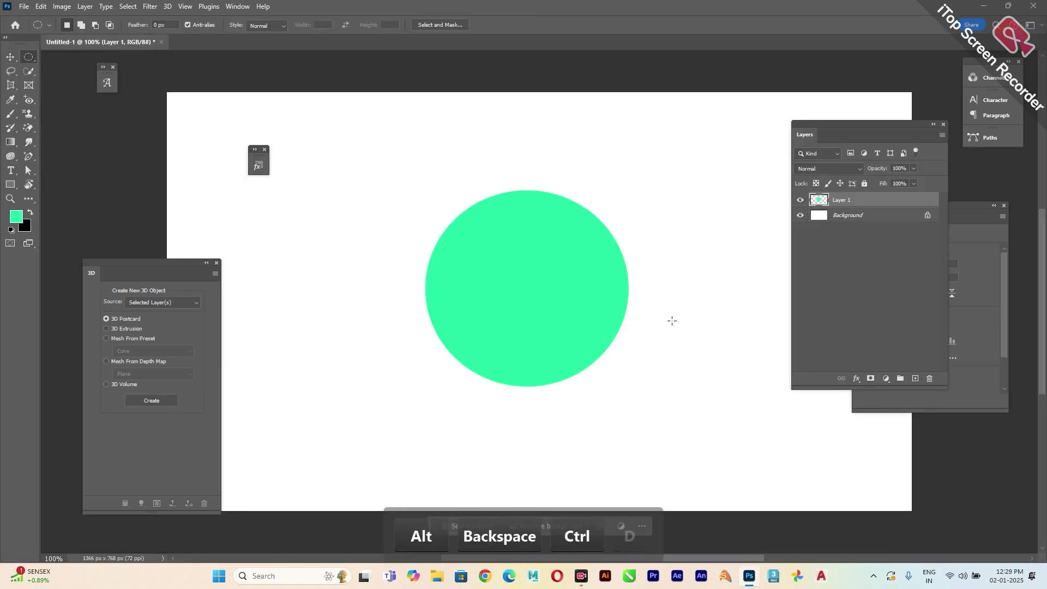
key("ctrl+d")
Step: Create a 3D extrusion from the green circle layer
left_click_drag(166, 263, 159, 172)
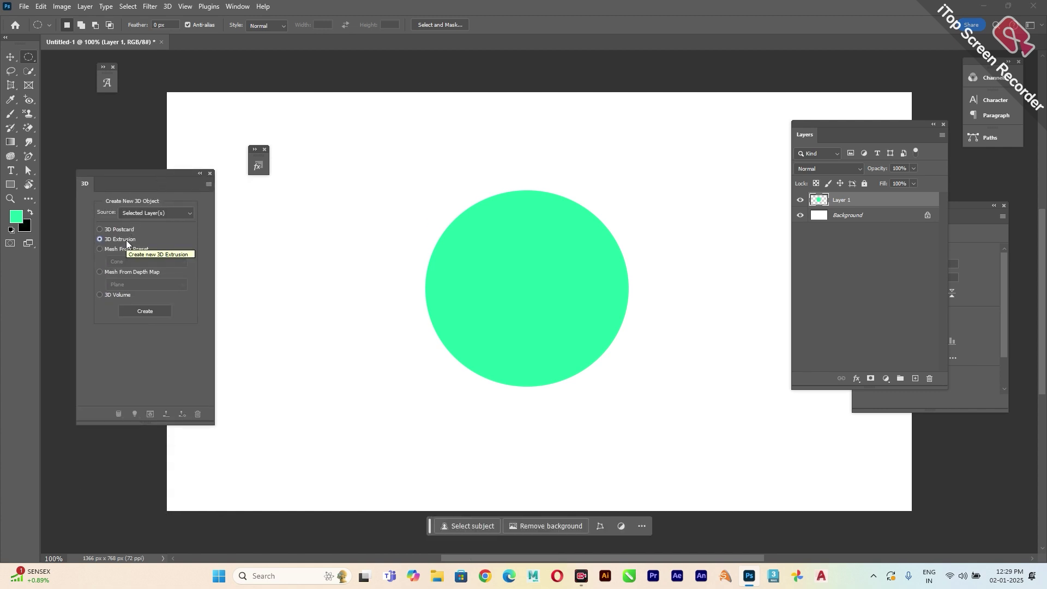
left_click(148, 312)
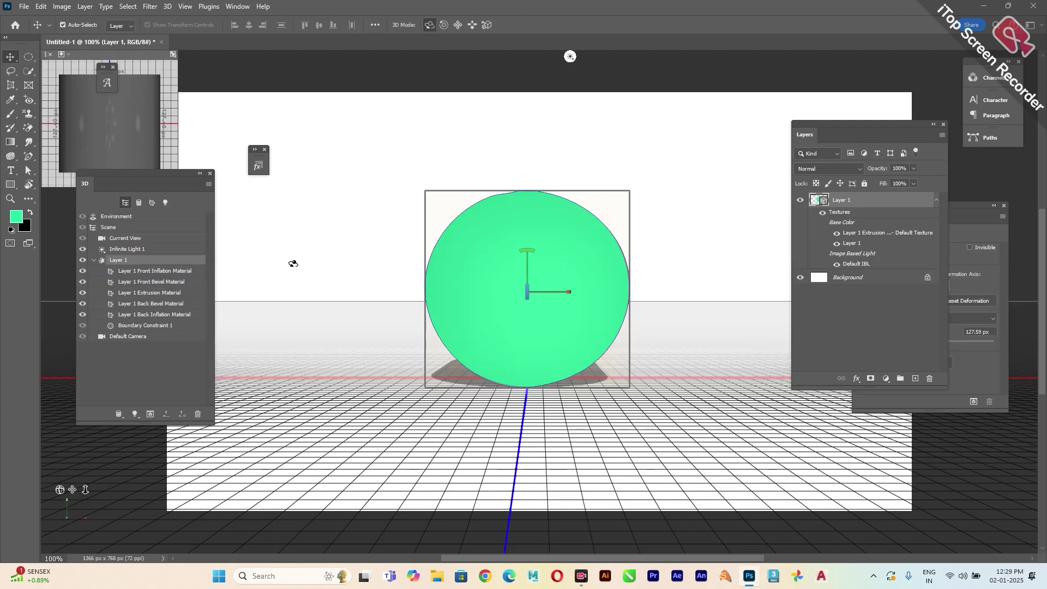
left_click_drag(118, 174, 116, 224)
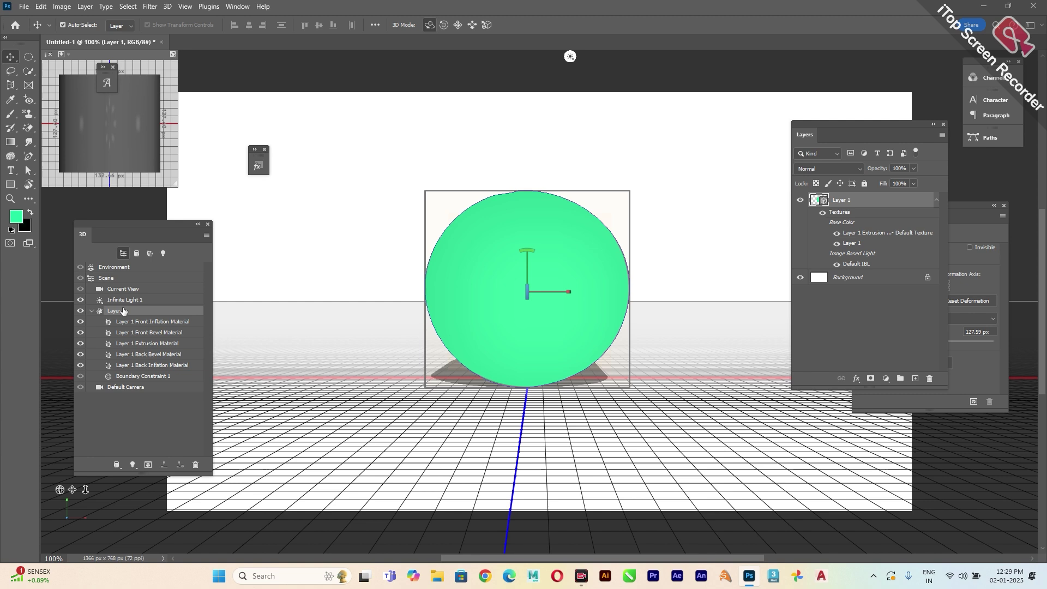
Step: Orbit the 3D camera to an angled view from above that shows the cylinder's side, and select the cylinder
left_click(354, 187)
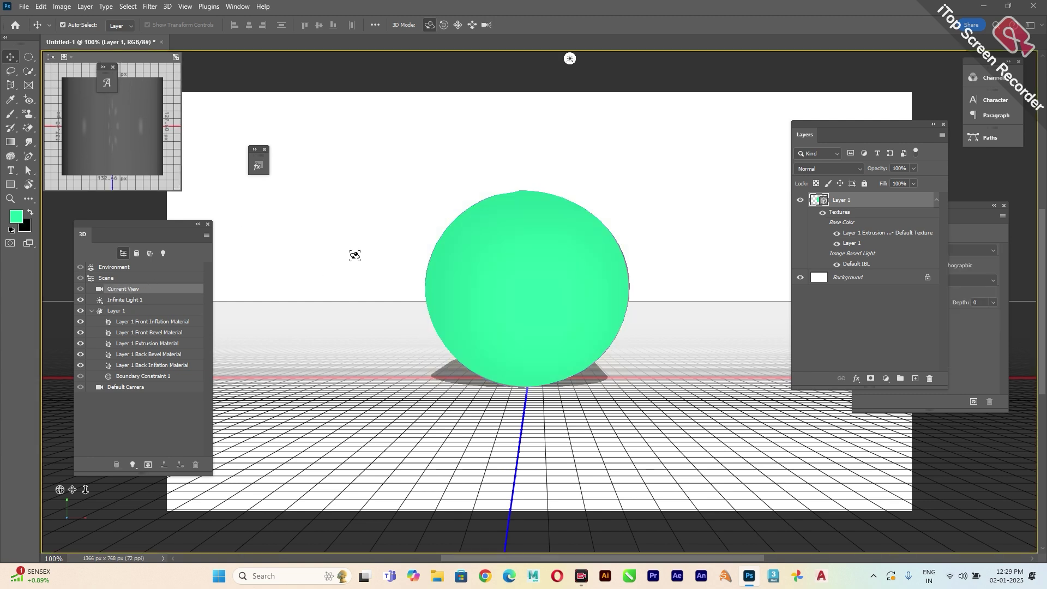
left_click_drag(352, 223, 416, 239)
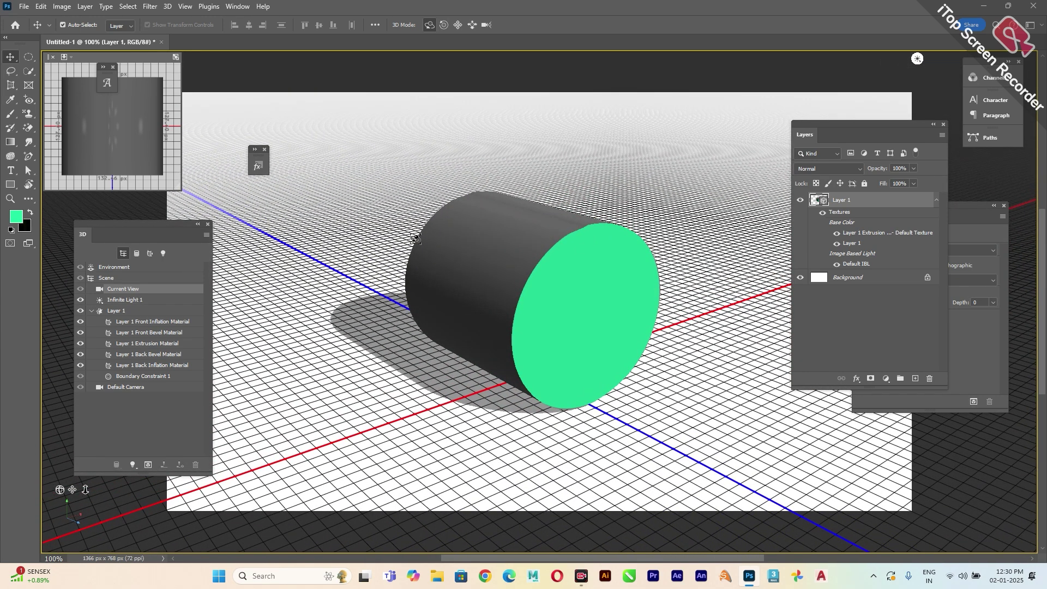
left_click(416, 239)
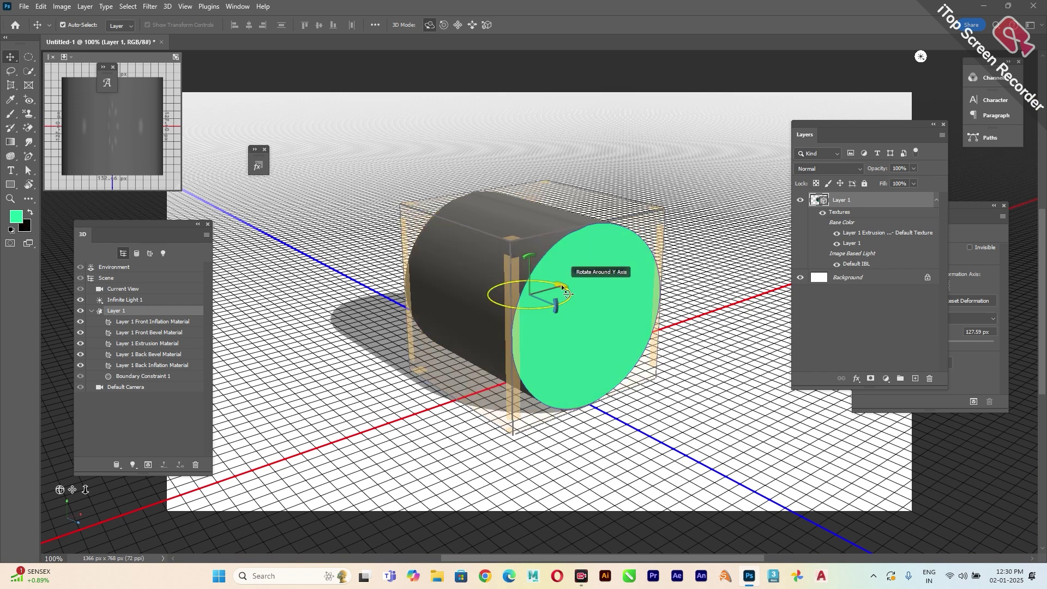
Step: Try rotating the cylinder around its individual axes, undoing each rotation
left_click_drag(566, 293, 504, 297)
key("ctrl")
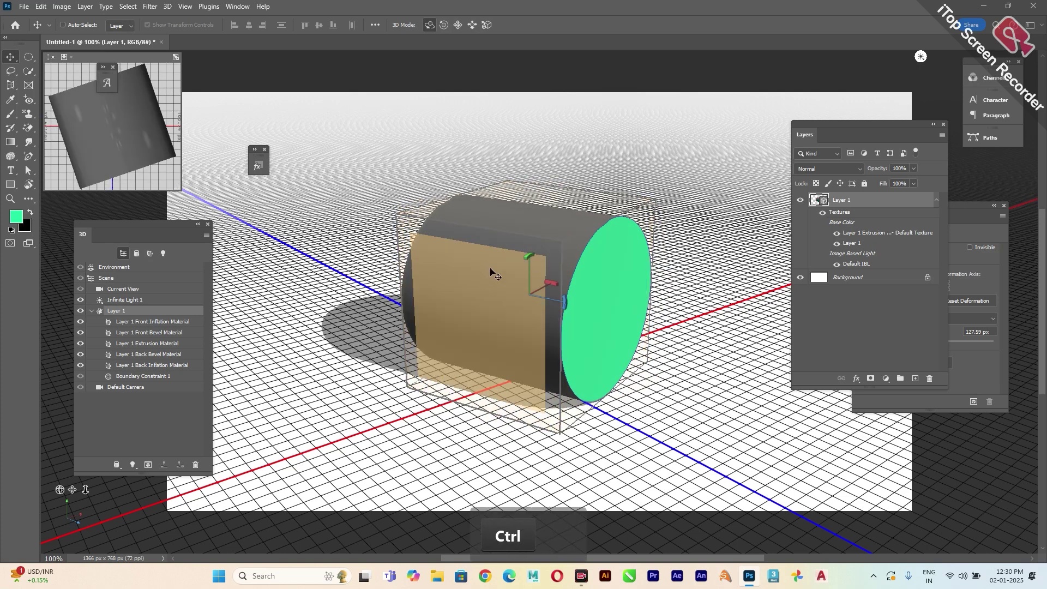
key("ctrl+z")
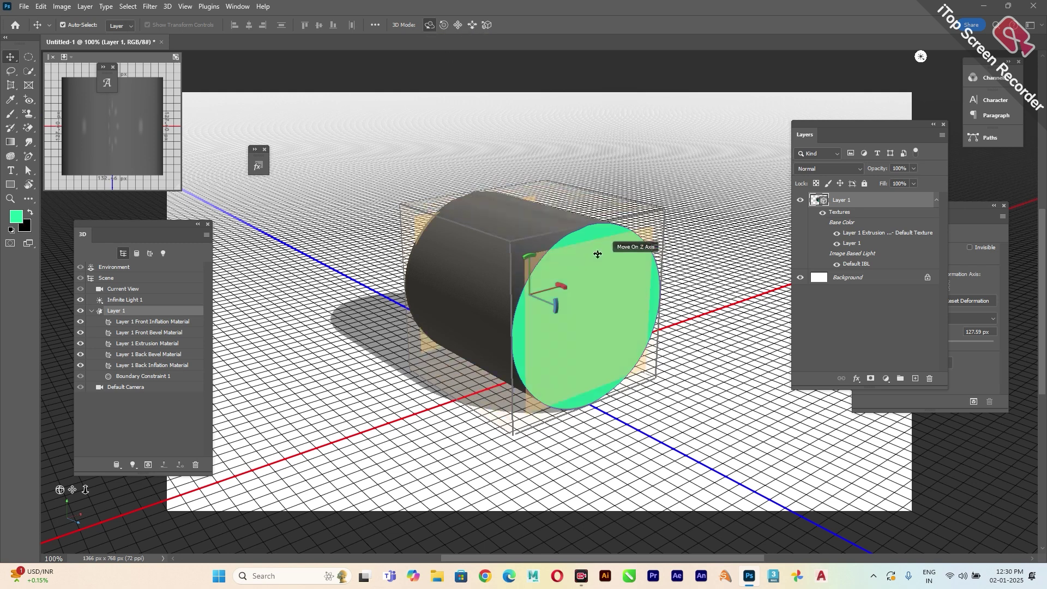
left_click_drag(559, 295, 676, 311)
key("ctrl+z")
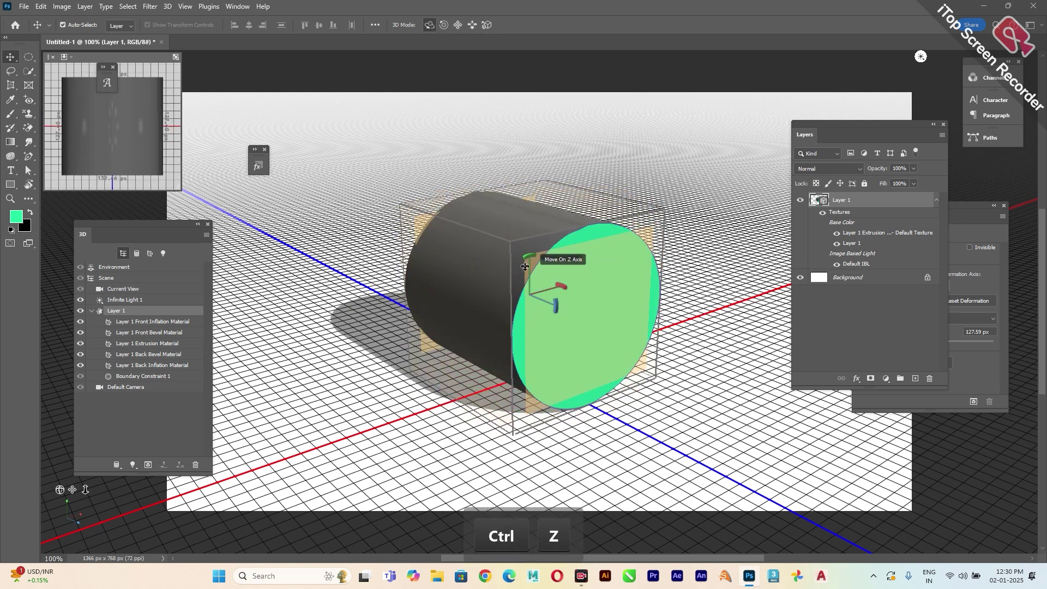
left_click_drag(564, 284, 532, 270)
key("ctrl+z")
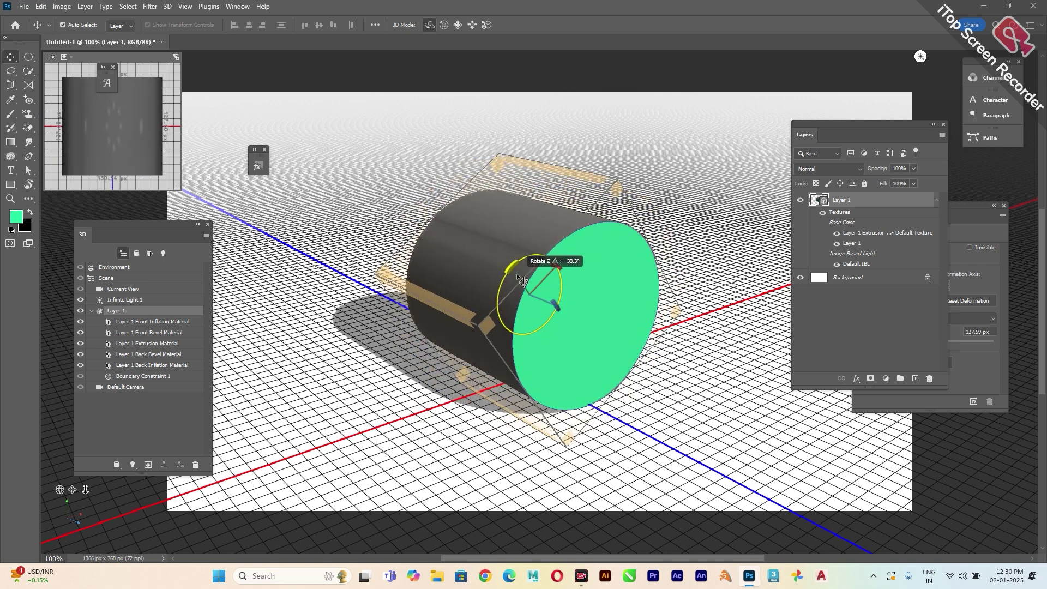
key("ctrl+z")
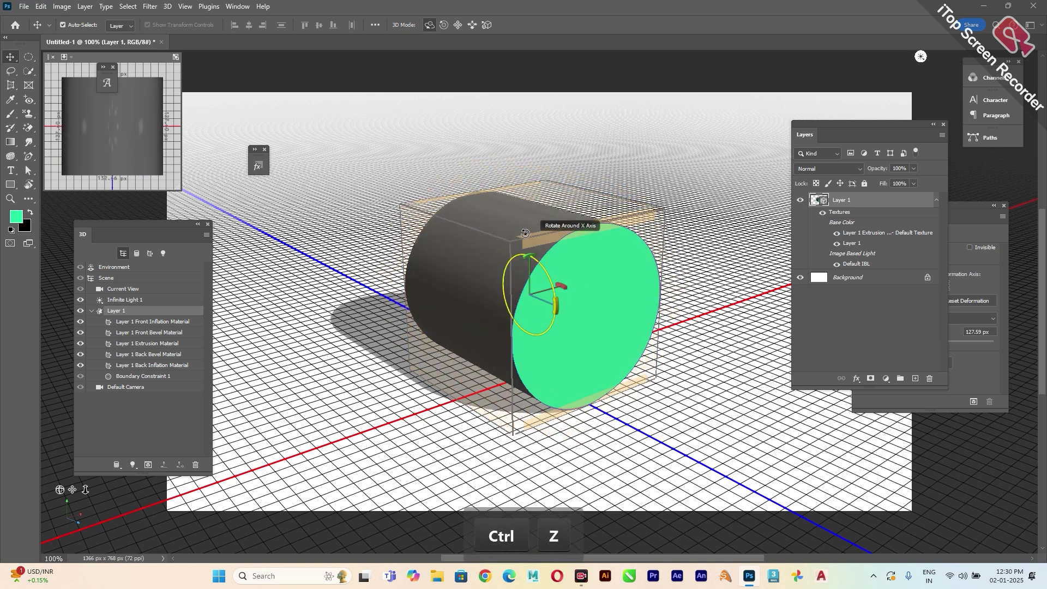
Step: Move the cylinder along its individual axes, and select its green front face in the 3D slide mode
left_click(458, 25)
left_click_drag(556, 306, 549, 263)
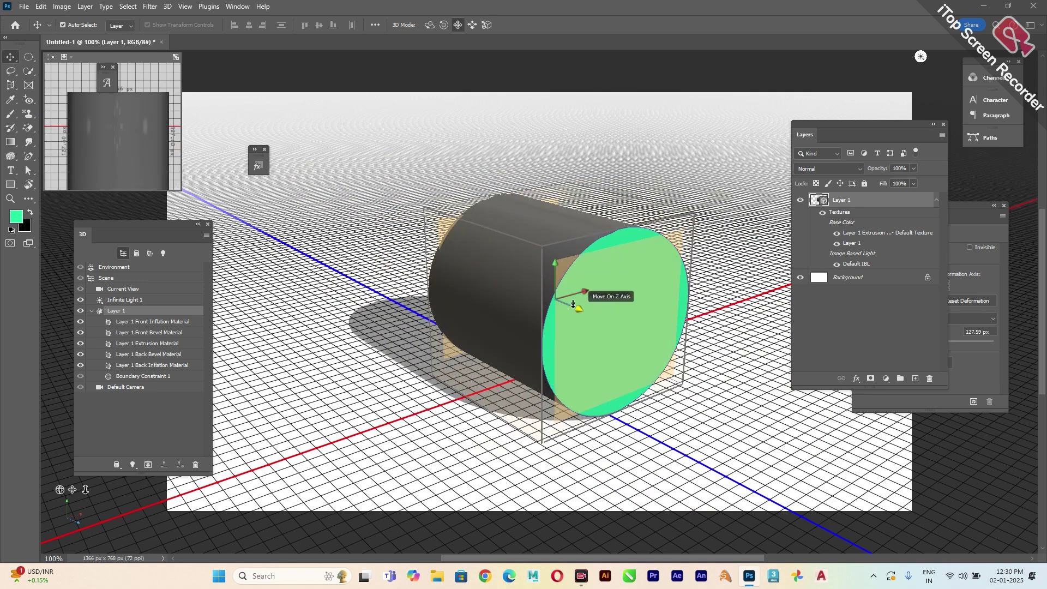
left_click_drag(572, 297, 538, 263)
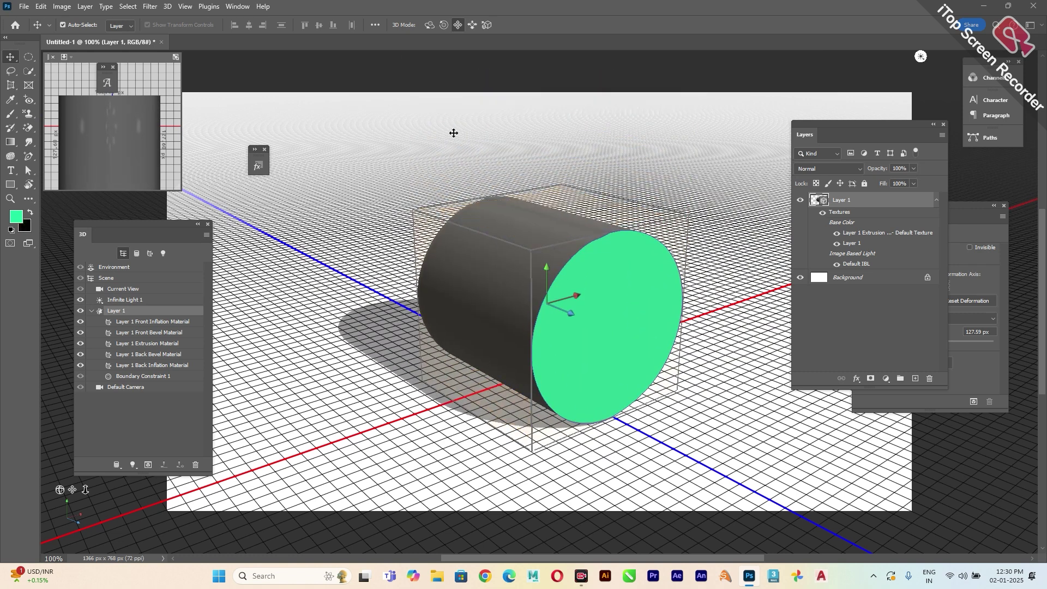
left_click(472, 25)
left_click(590, 265)
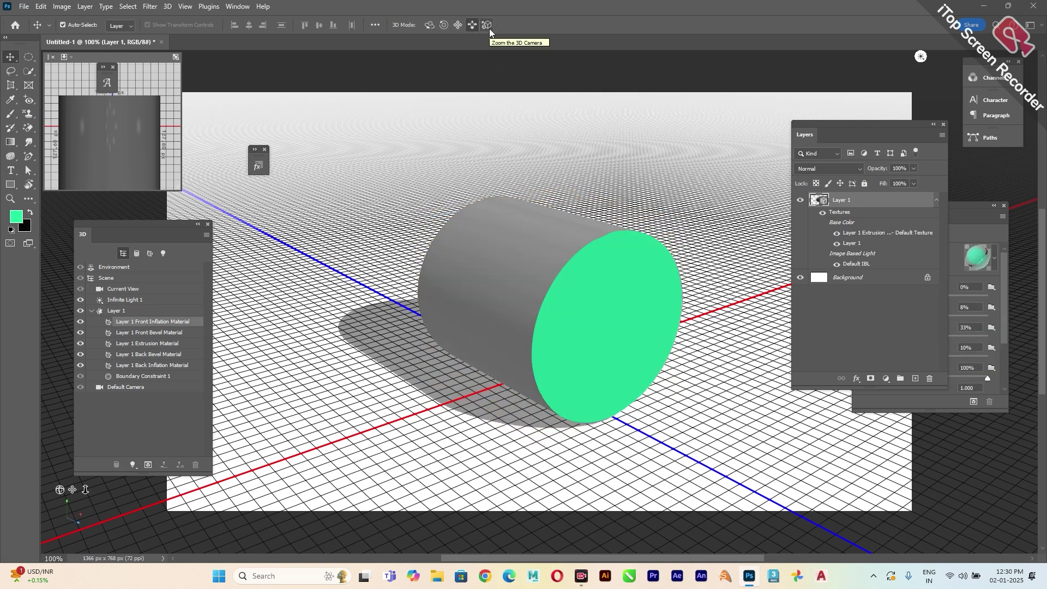
Step: Scale the cylinder along its separate axes, and shrink it uniformly
left_click(488, 25)
left_click(570, 313)
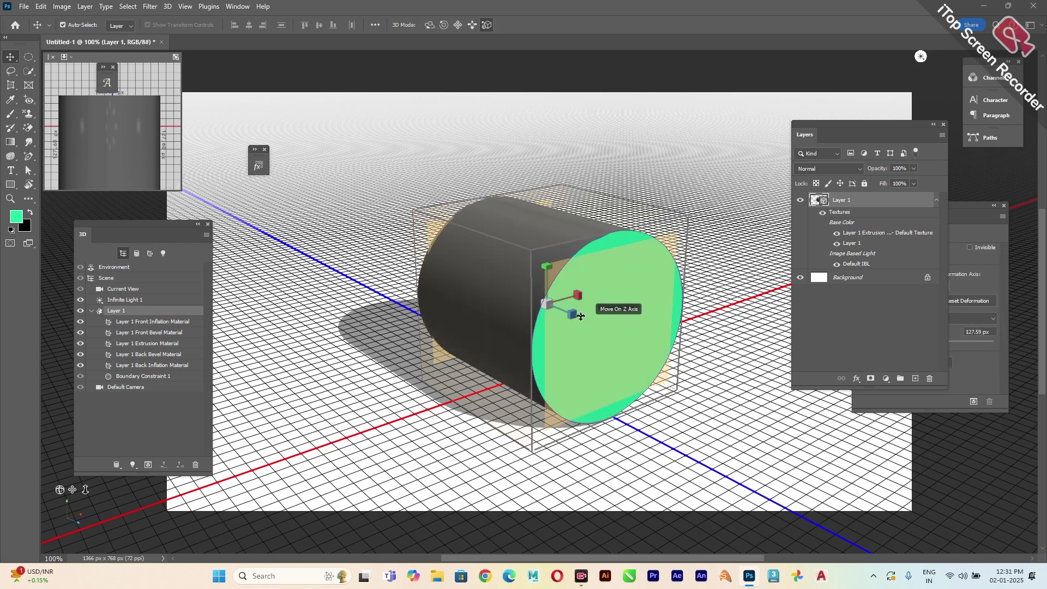
left_click_drag(576, 315, 545, 221)
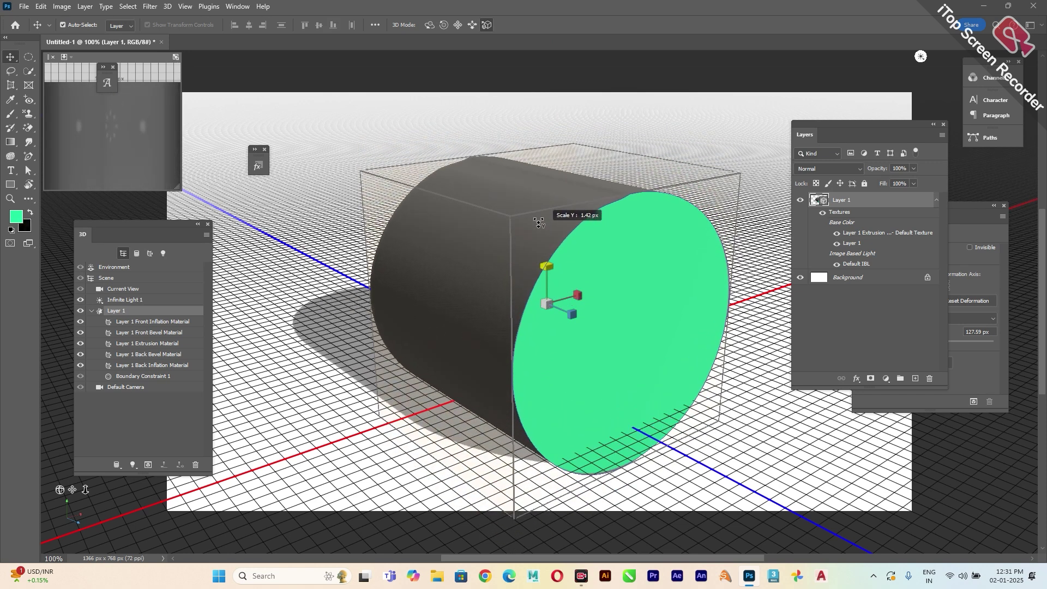
left_click_drag(577, 296, 620, 337)
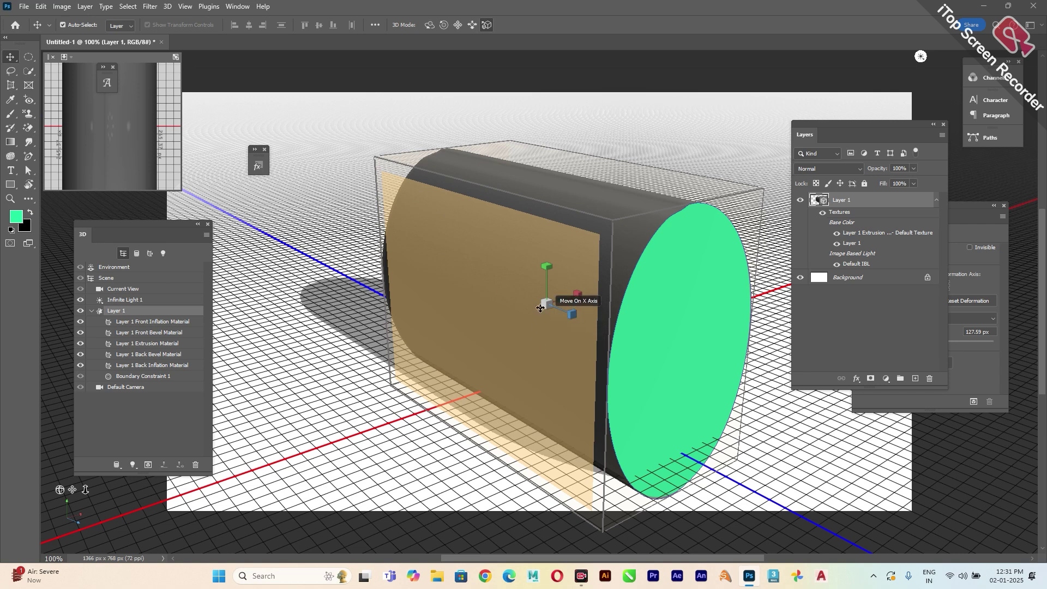
left_click_drag(546, 304, 610, 401)
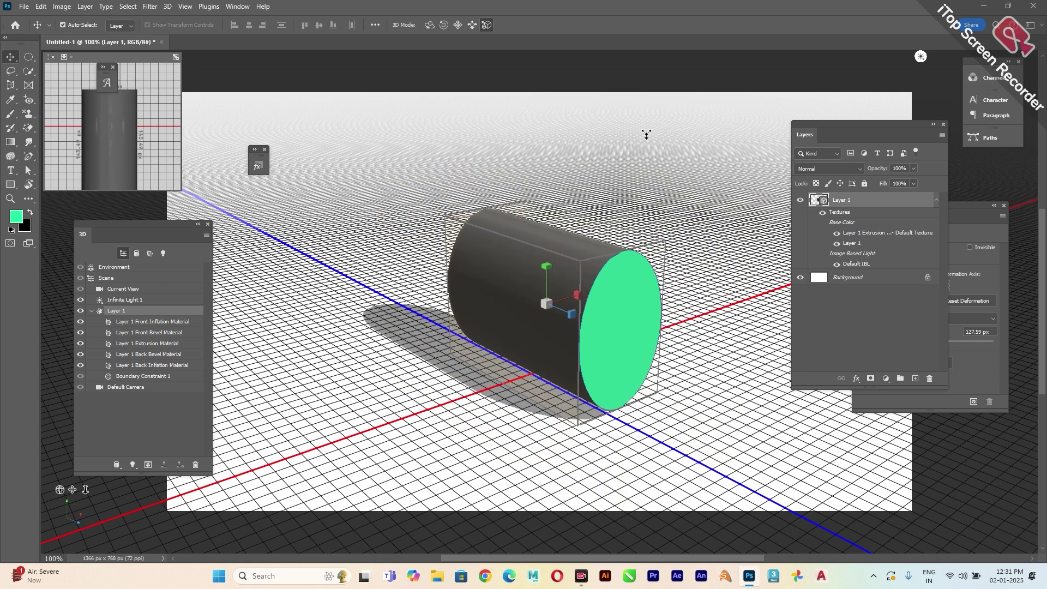
Step: Orbit, pan and zoom the 3D camera to a lower, more frontal and slightly closer view of the cylinder
left_click_drag(643, 133, 489, 68)
left_click(429, 24)
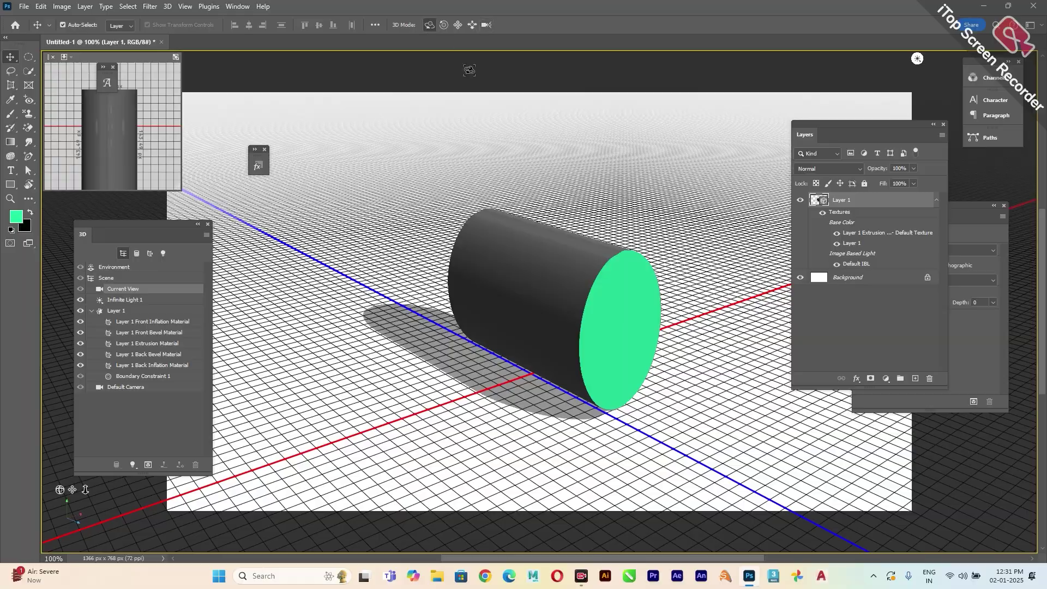
left_click_drag(555, 132, 500, 51)
left_click(457, 25)
left_click_drag(550, 186, 468, 159)
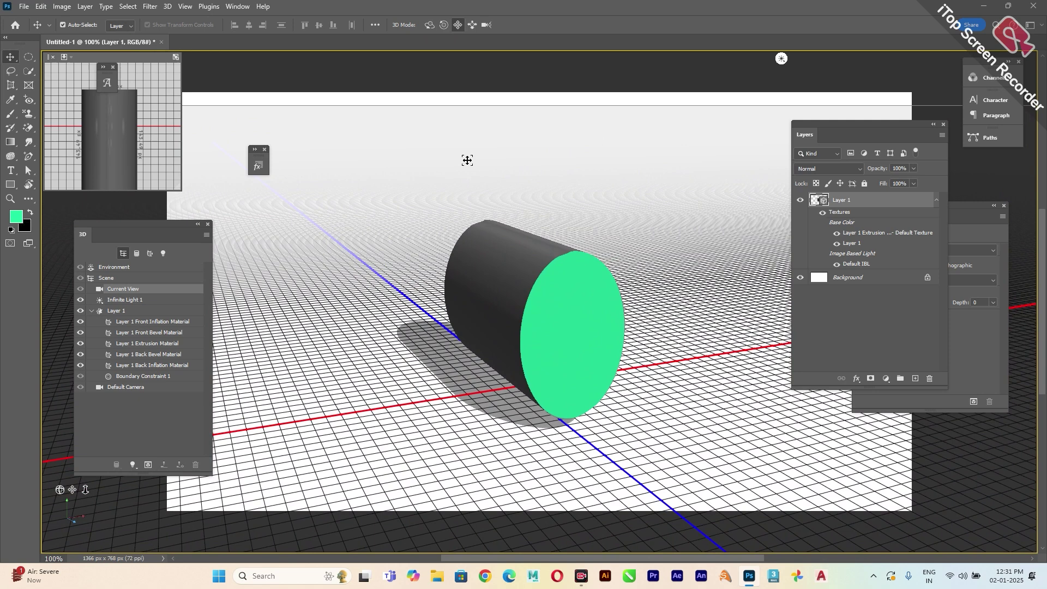
left_click(486, 24)
mouse_move(490, 72)
left_mouse_down()
mouse_move(533, 131)
mouse_move(490, 72)
left_mouse_up()
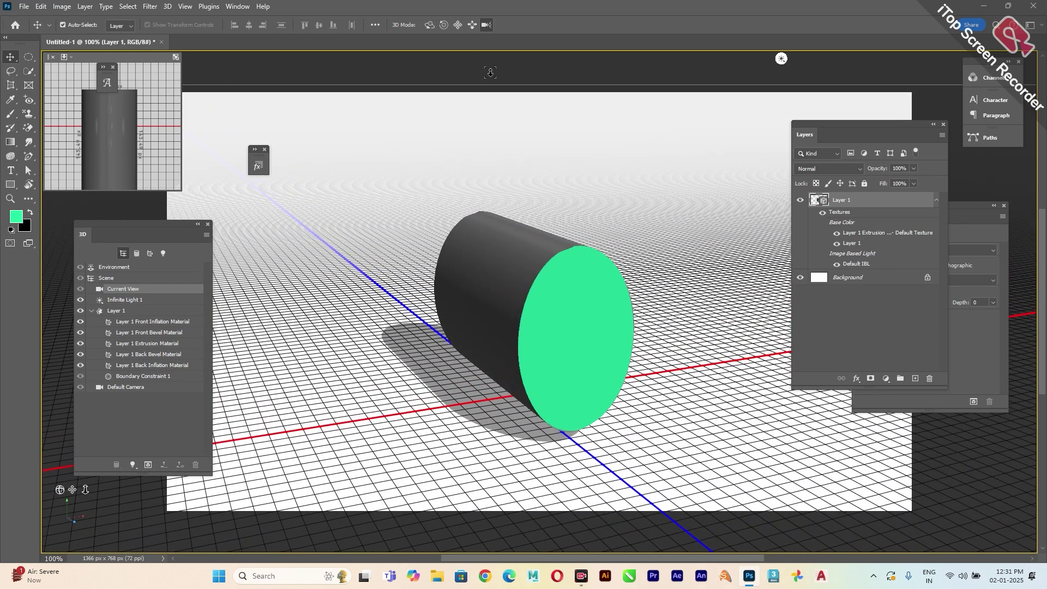
Step: Rotate Infinite Light 1 so the cylinder's shadow falls on the opposite side of the ground plane
left_click(494, 249)
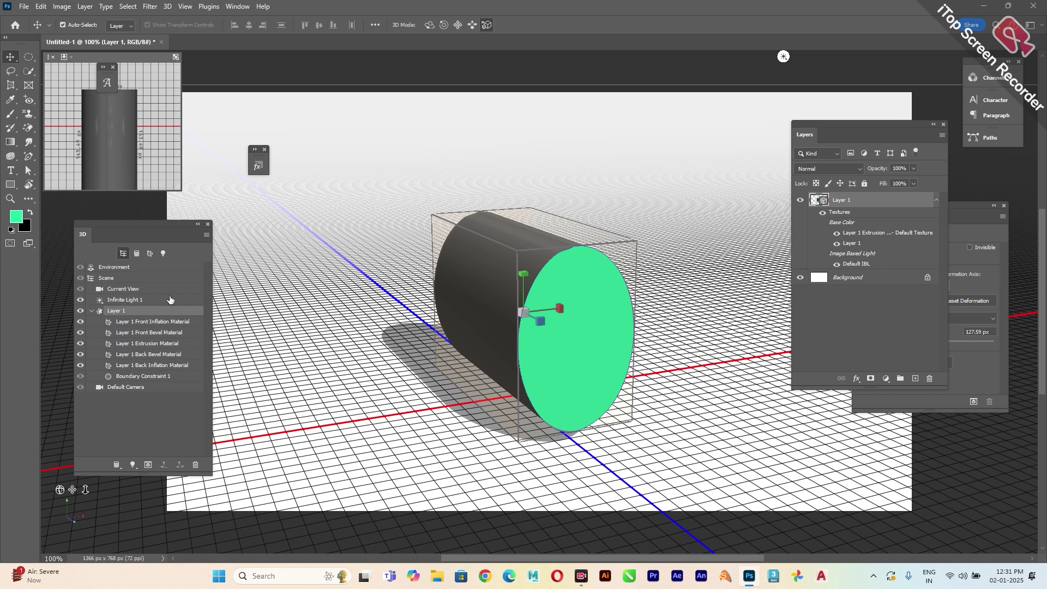
left_click(125, 299)
mouse_move(513, 262)
left_mouse_down()
mouse_move(492, 280)
mouse_move(571, 274)
left_mouse_up()
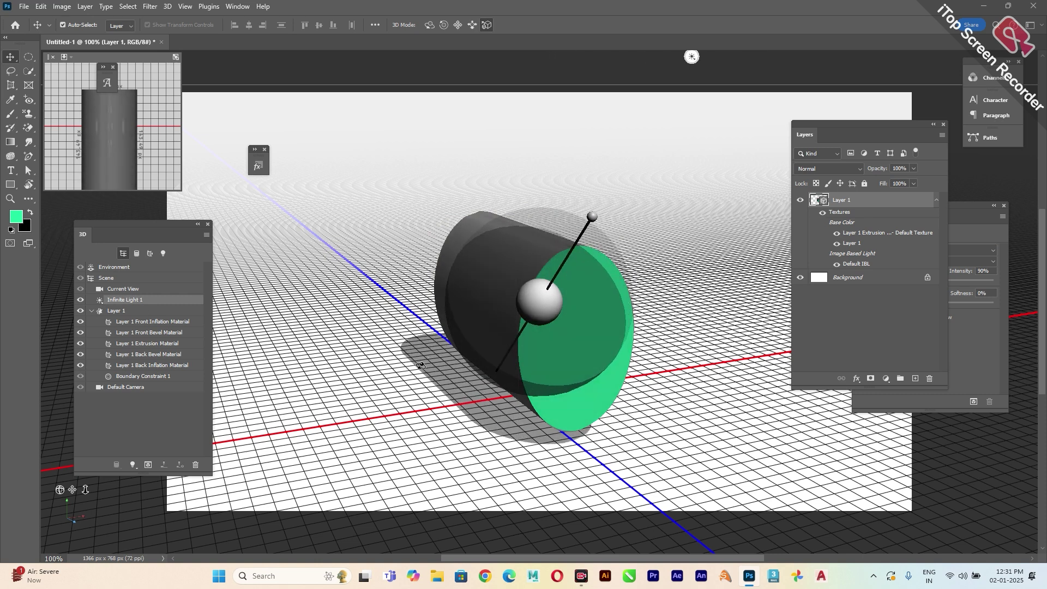
mouse_move(545, 262)
left_mouse_down()
mouse_move(504, 260)
mouse_move(659, 297)
mouse_move(643, 289)
mouse_move(637, 304)
mouse_move(404, 331)
mouse_move(435, 334)
left_mouse_up()
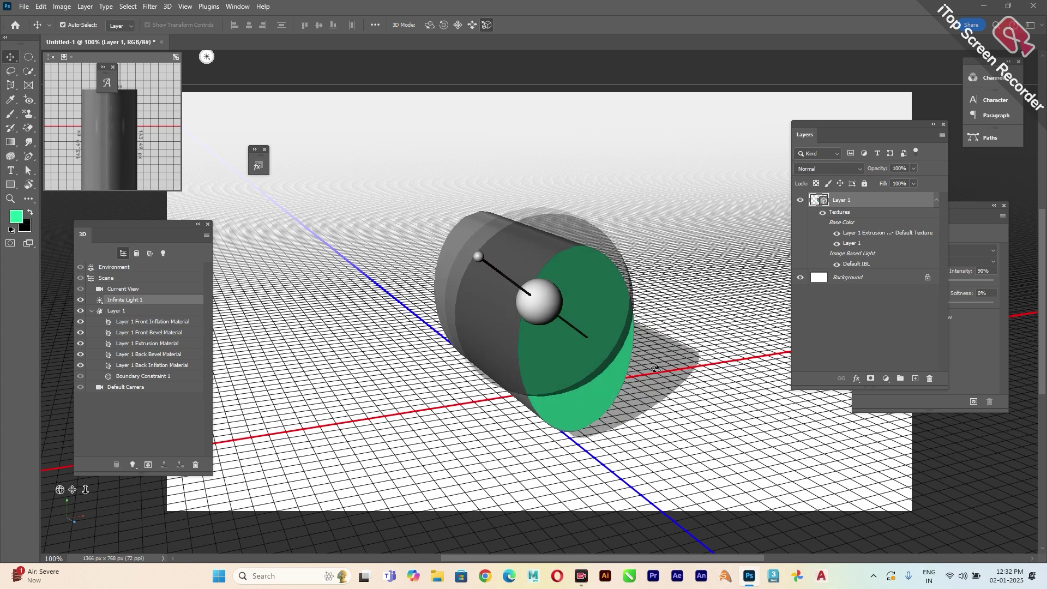